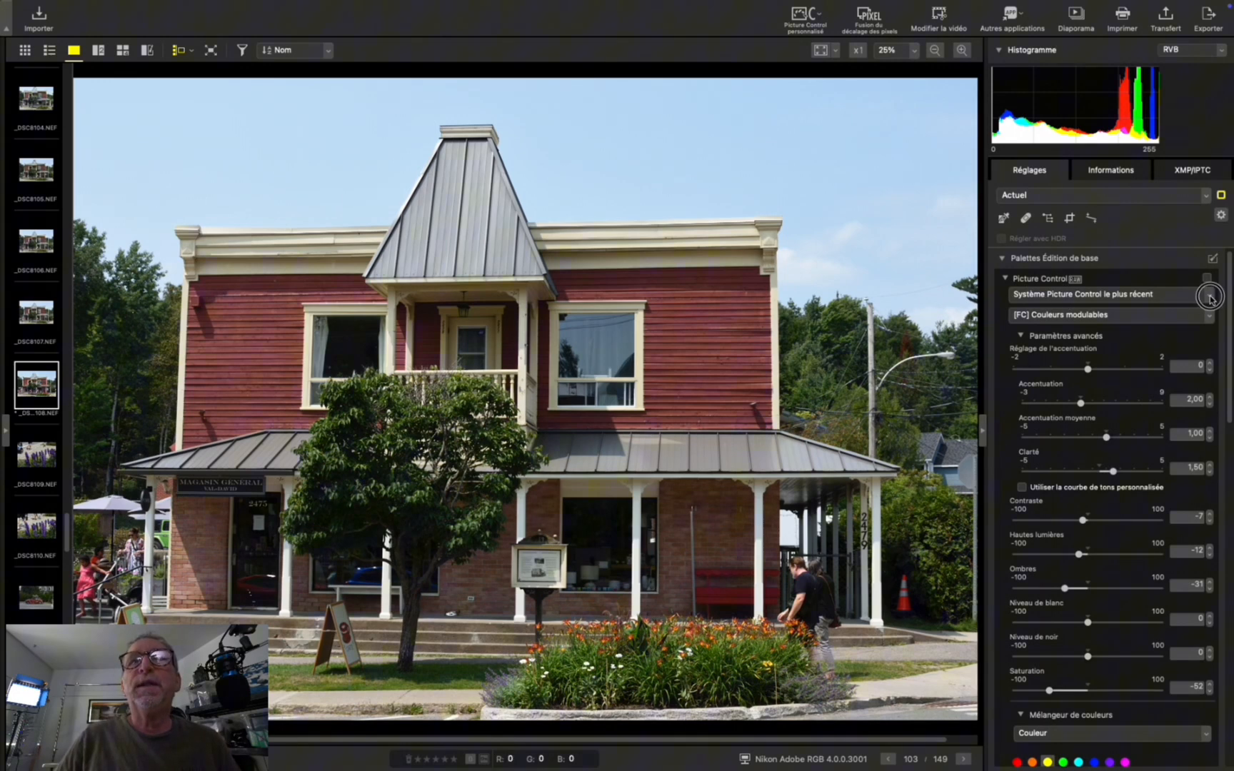
Review the Picture Control version options and the list of available Picture Controls for the store photo
left_click(1211, 299)
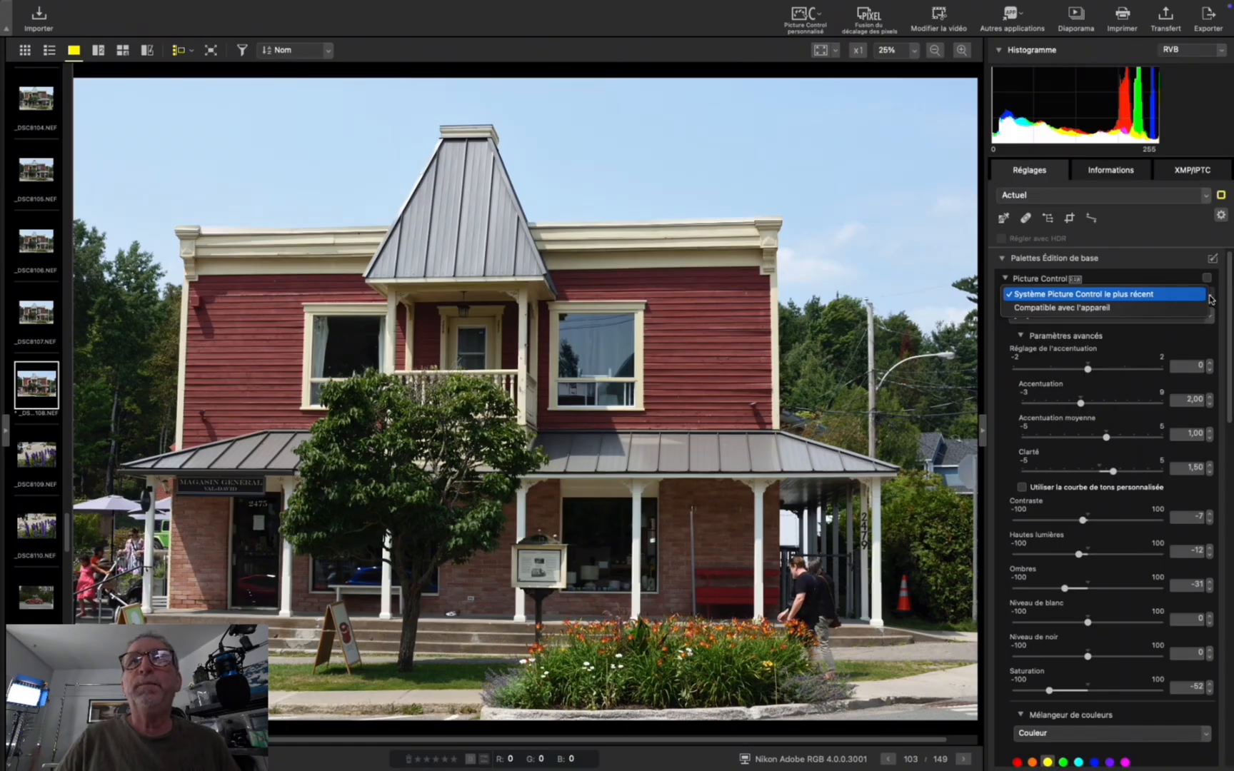
left_click(1211, 299)
left_click(1210, 319)
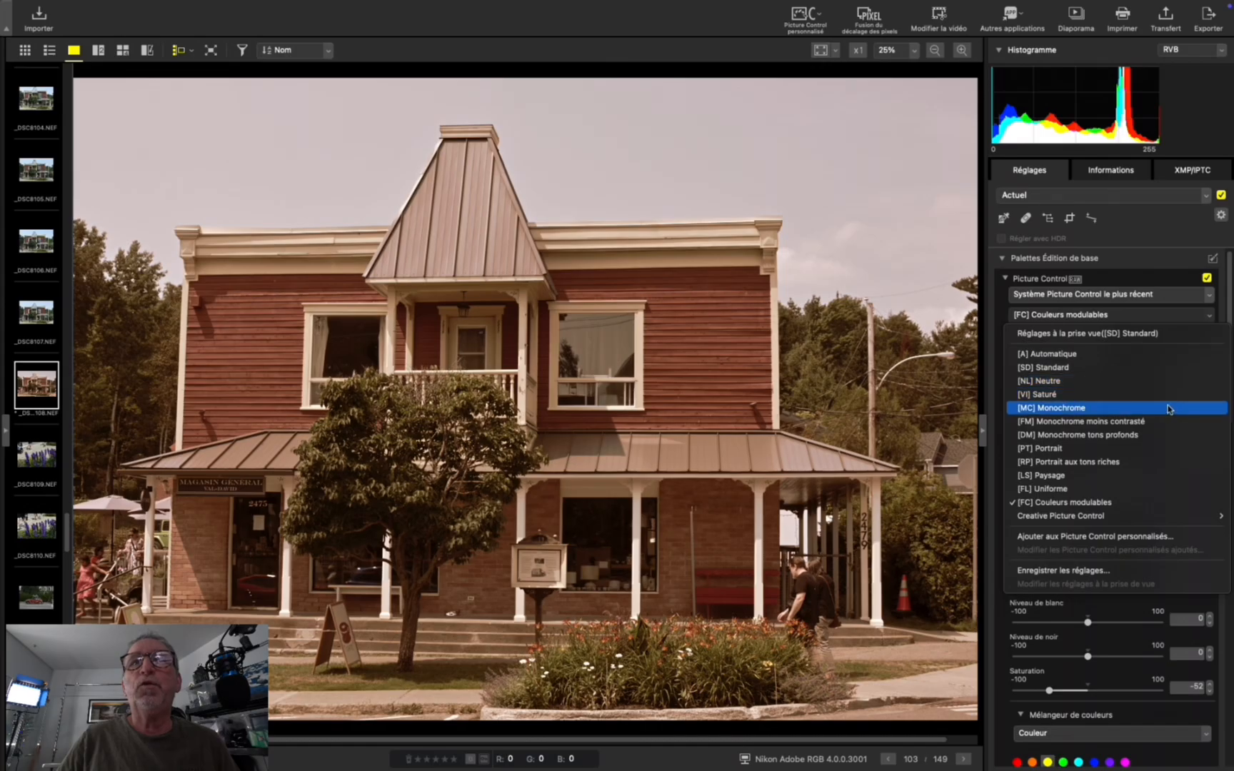
left_click(745, 449)
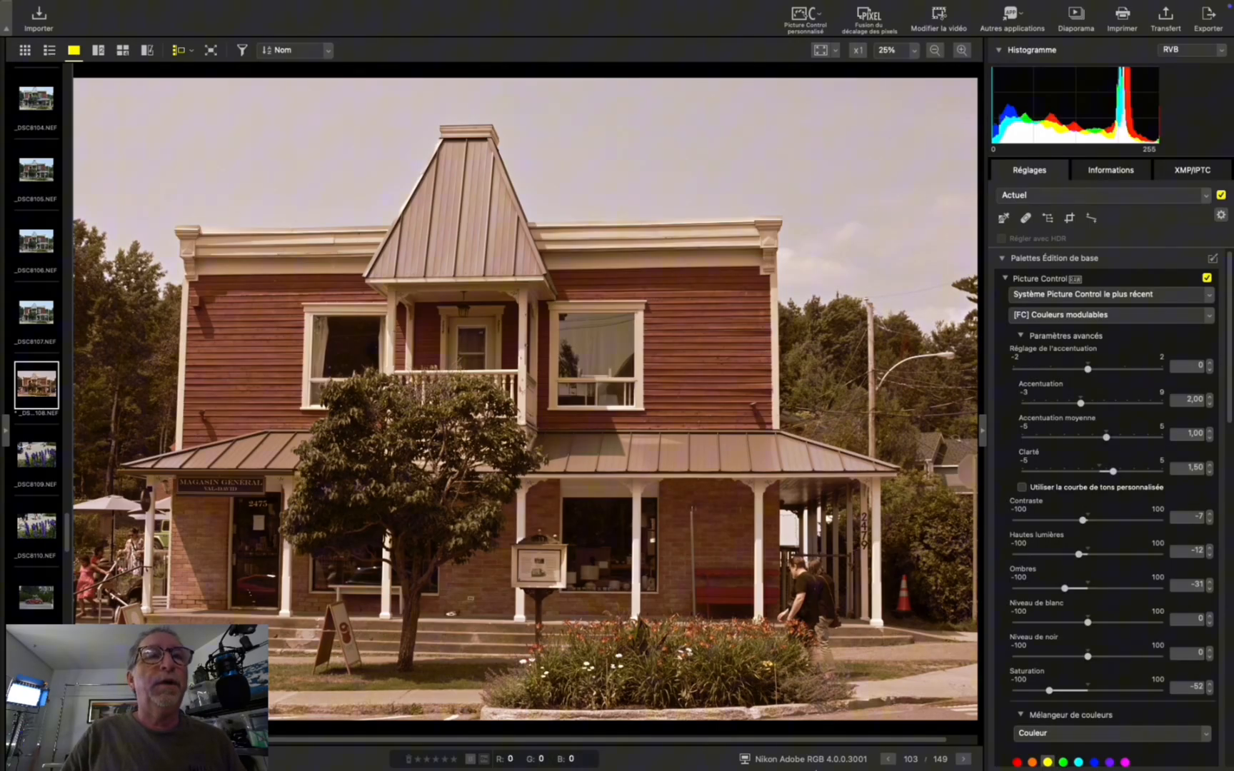
Switch to Affinity Photo to view the sepia-toned reference version of the photo, and return to NX Studio
left_click(878, 762)
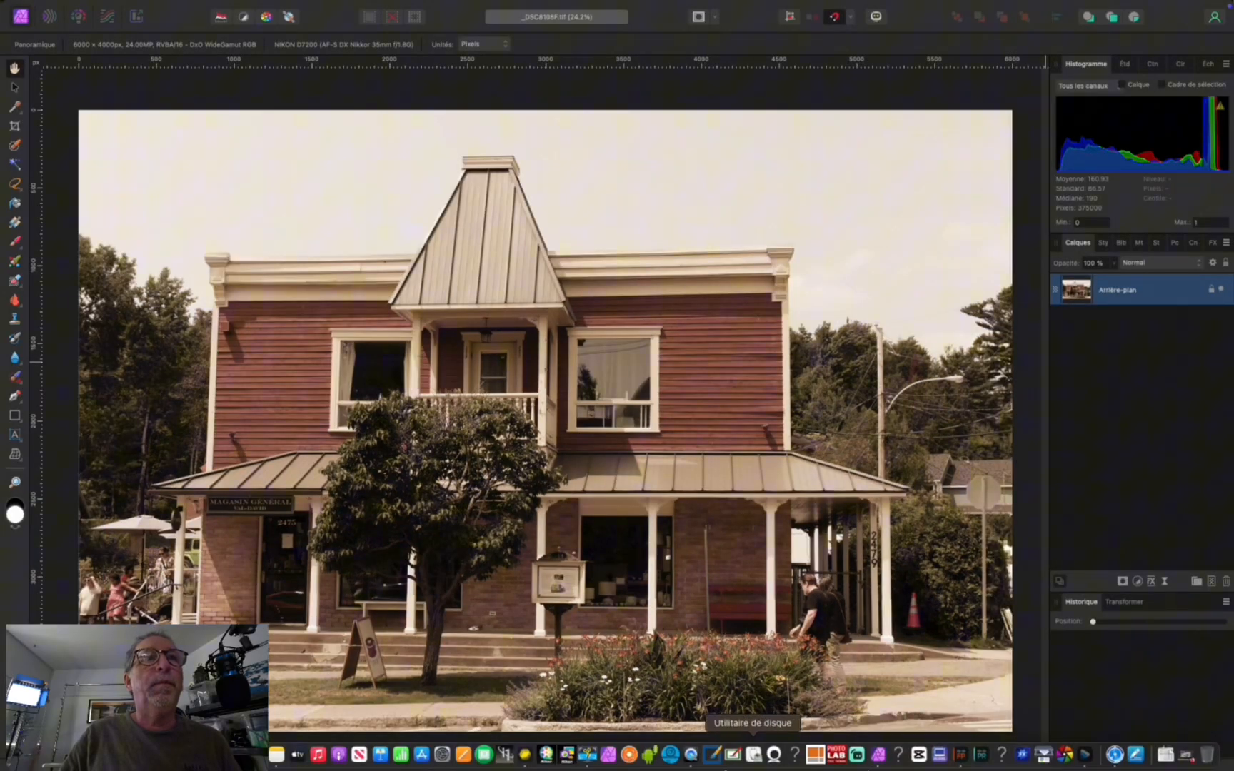
left_click(516, 762)
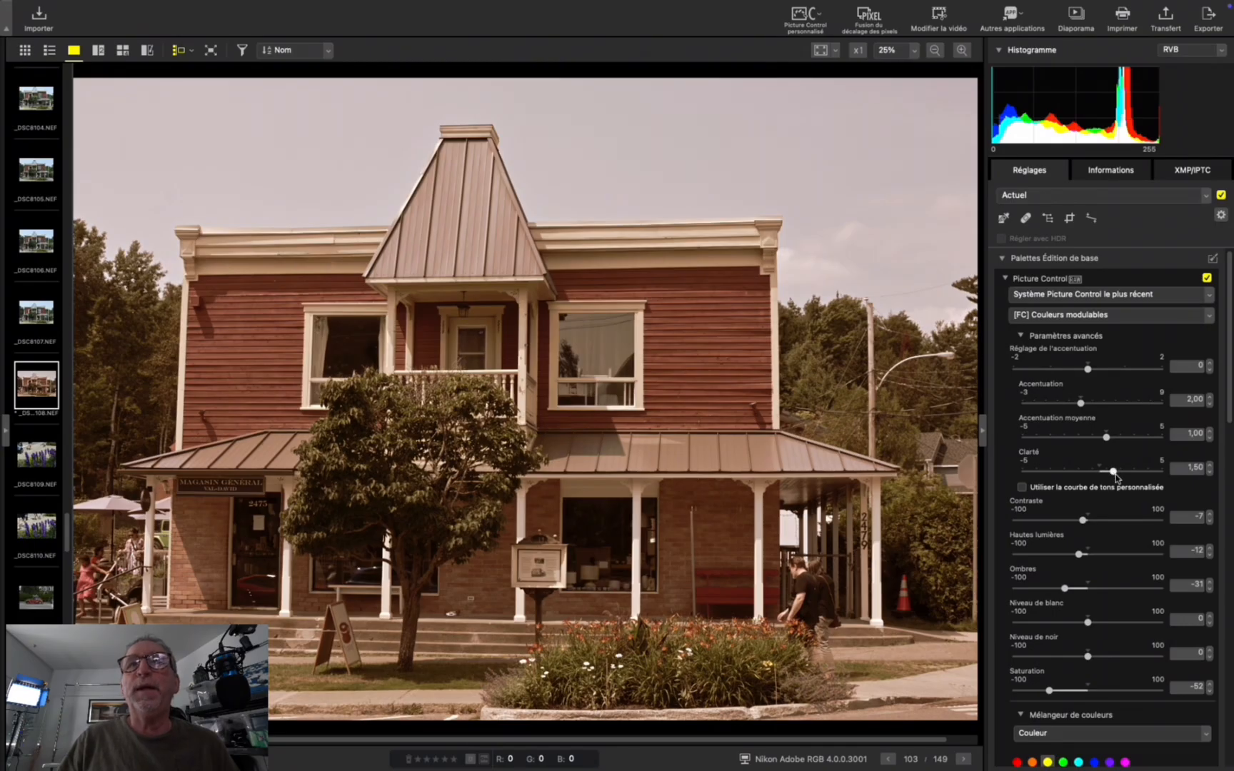
Examine the advanced Couleurs modulables parameters and the mode choices of the colour mixer, keeping Couleur
scroll(1136, 478, "down", 5)
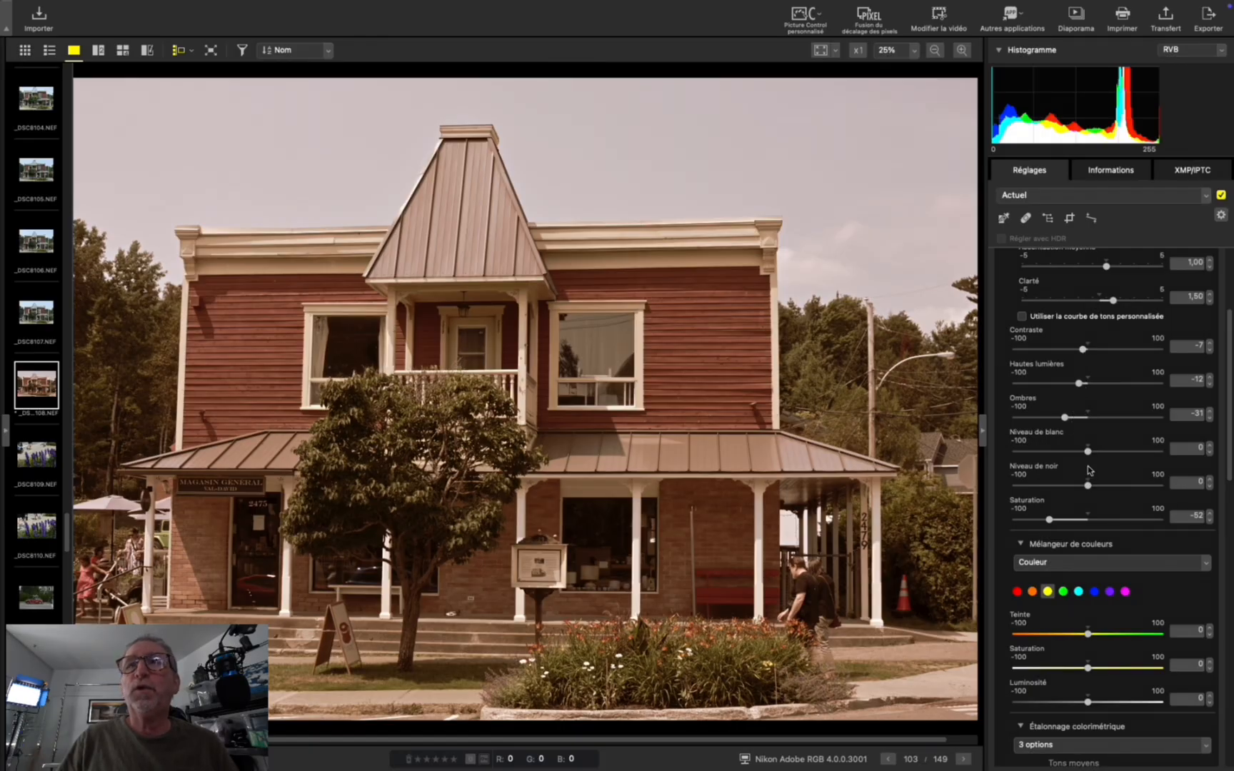
scroll(1228, 451, "down", 3)
scroll(1228, 451, "down", 4)
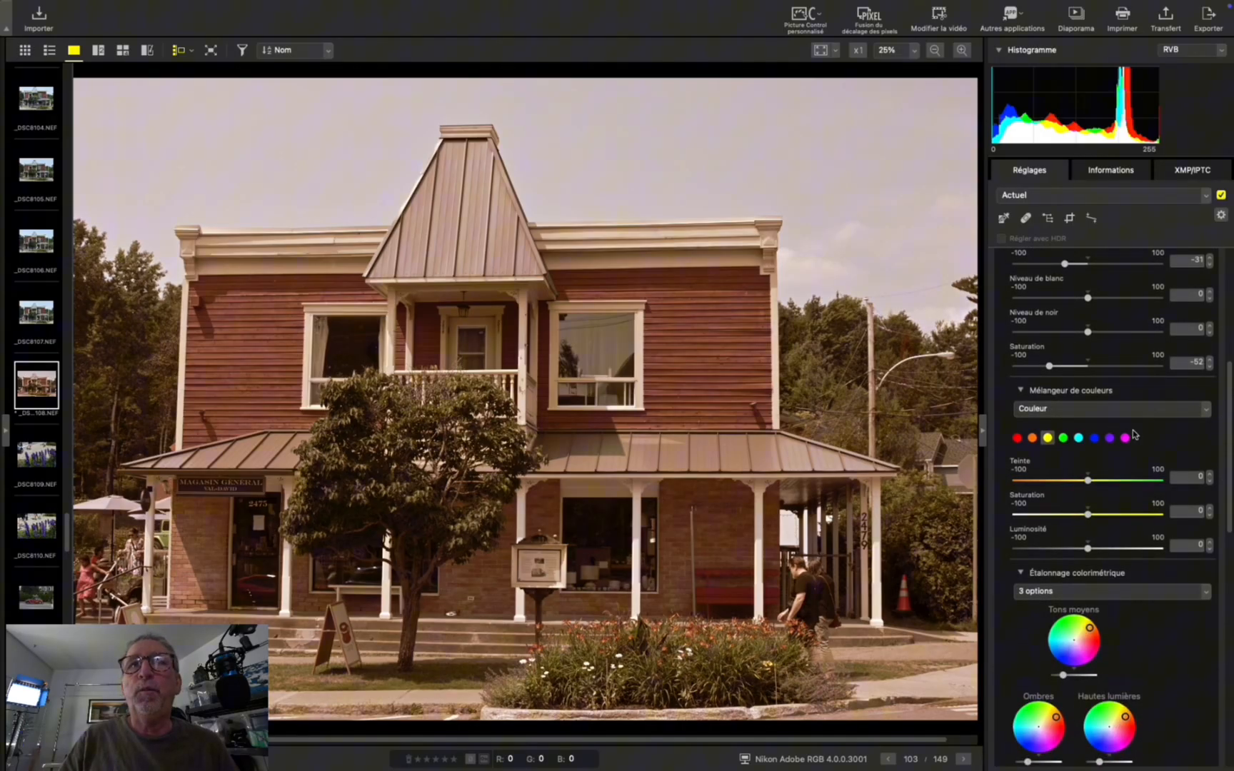
left_click(1204, 411)
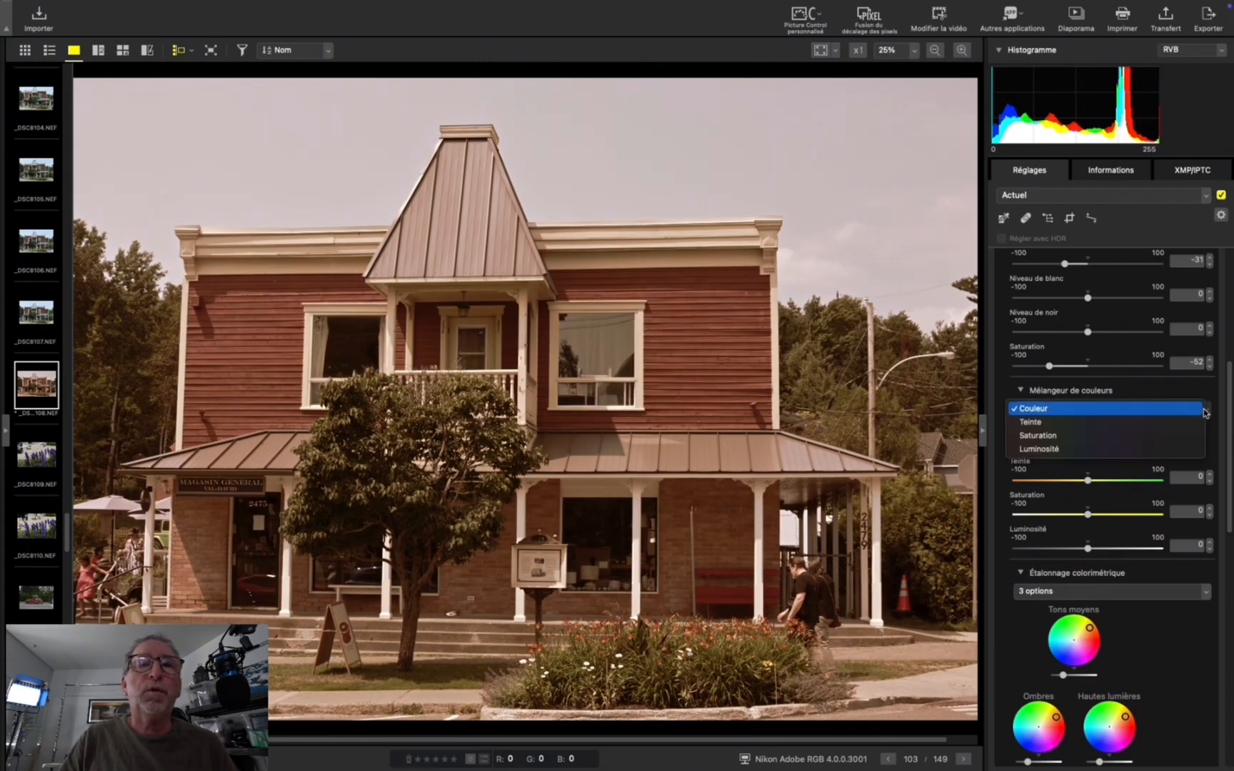
left_click(1196, 410)
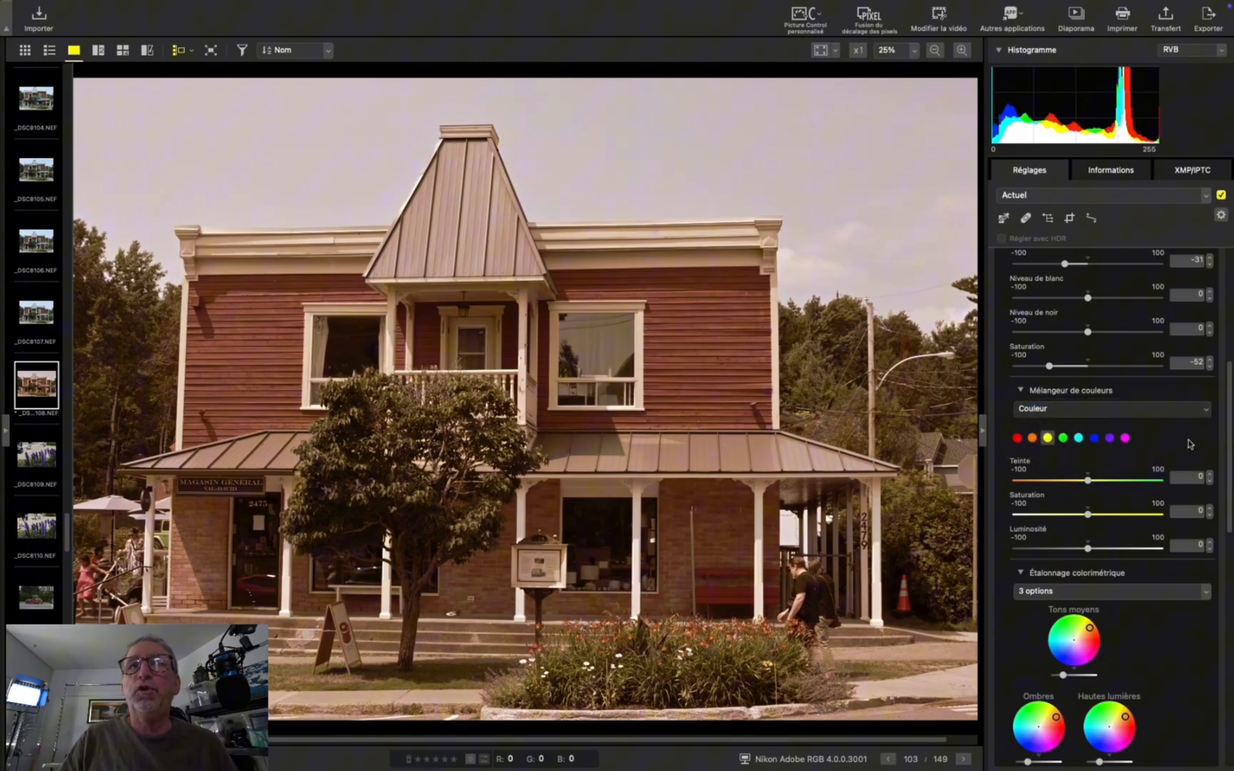
Display the Hautes lumières colour wheel in Étalonnage colorimétrique and examine its hue, saturation and luminosity settings
left_click_drag(1229, 429, 1223, 495)
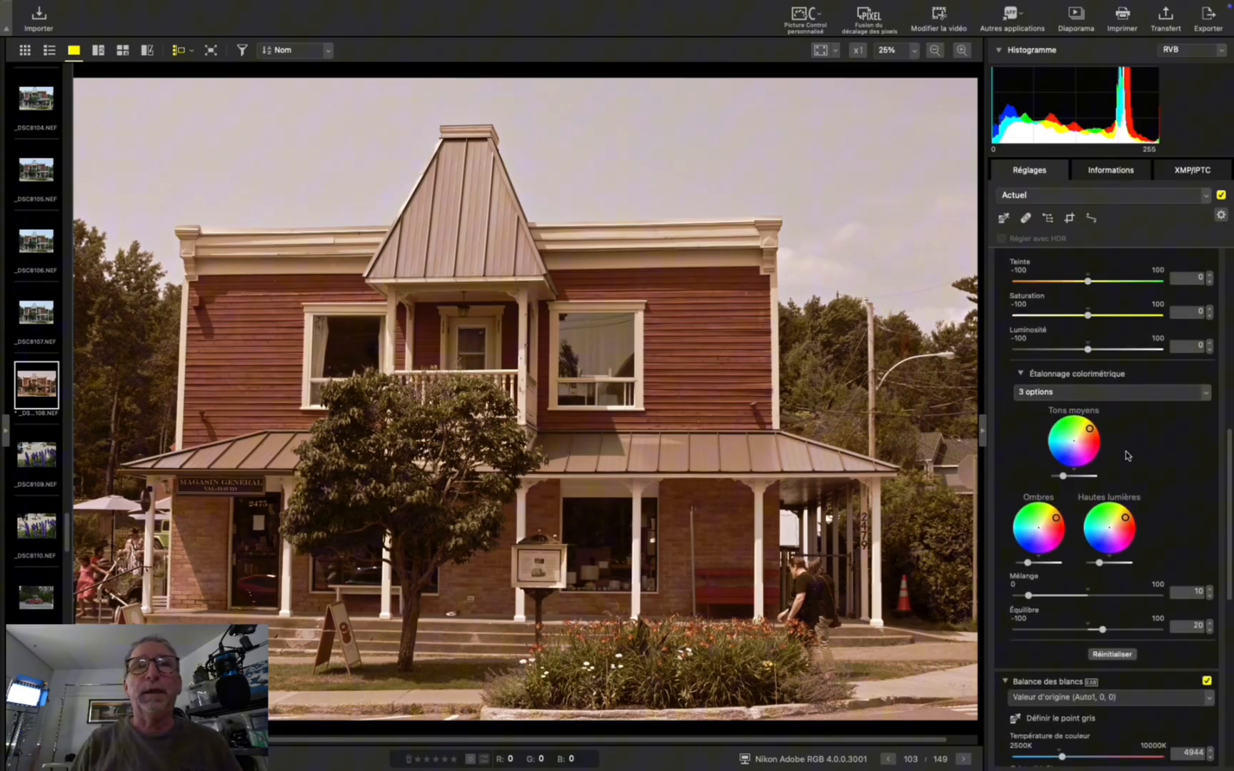
left_click(1115, 392)
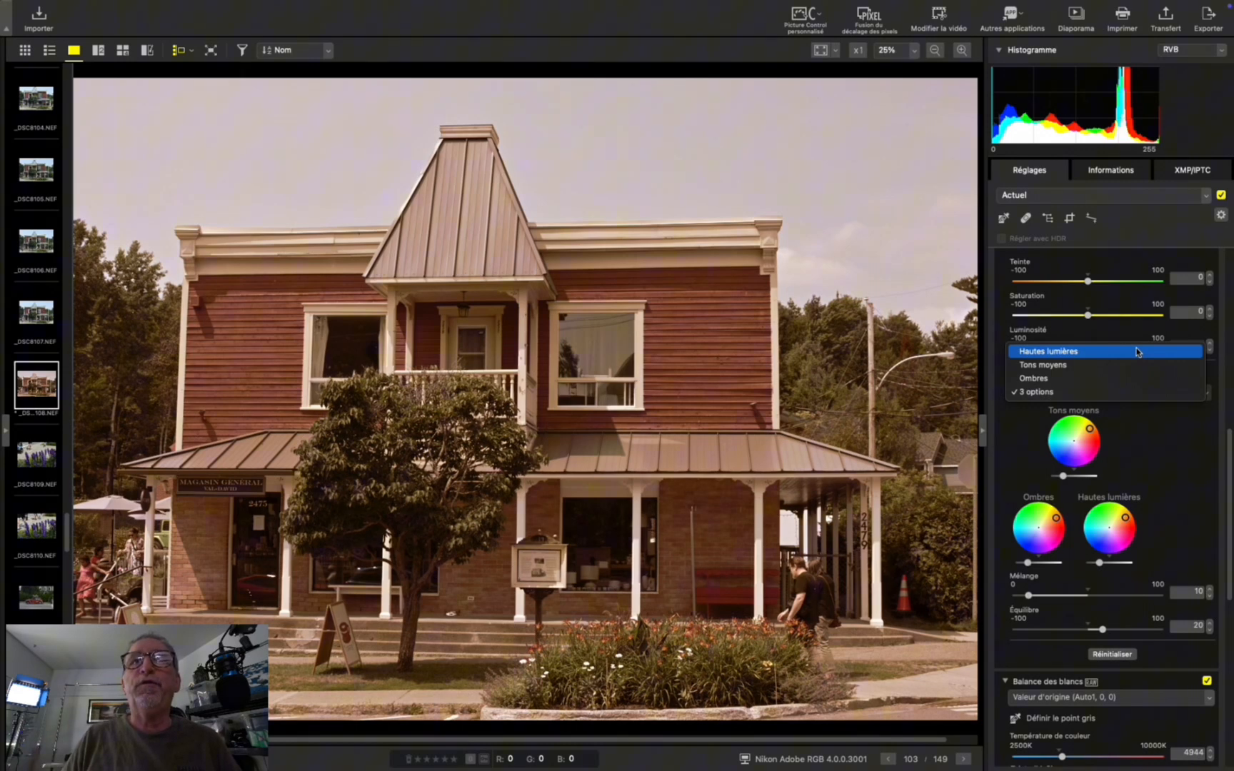
left_click(1208, 398)
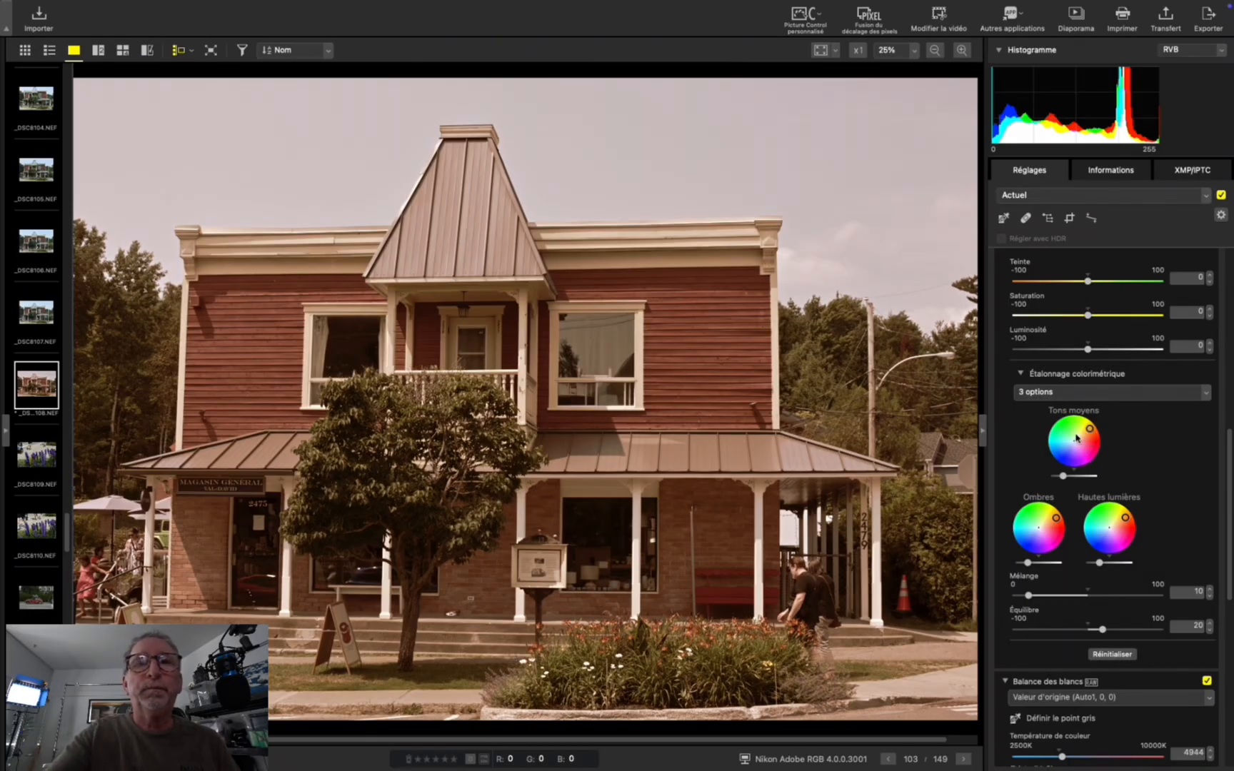
left_click(1204, 397)
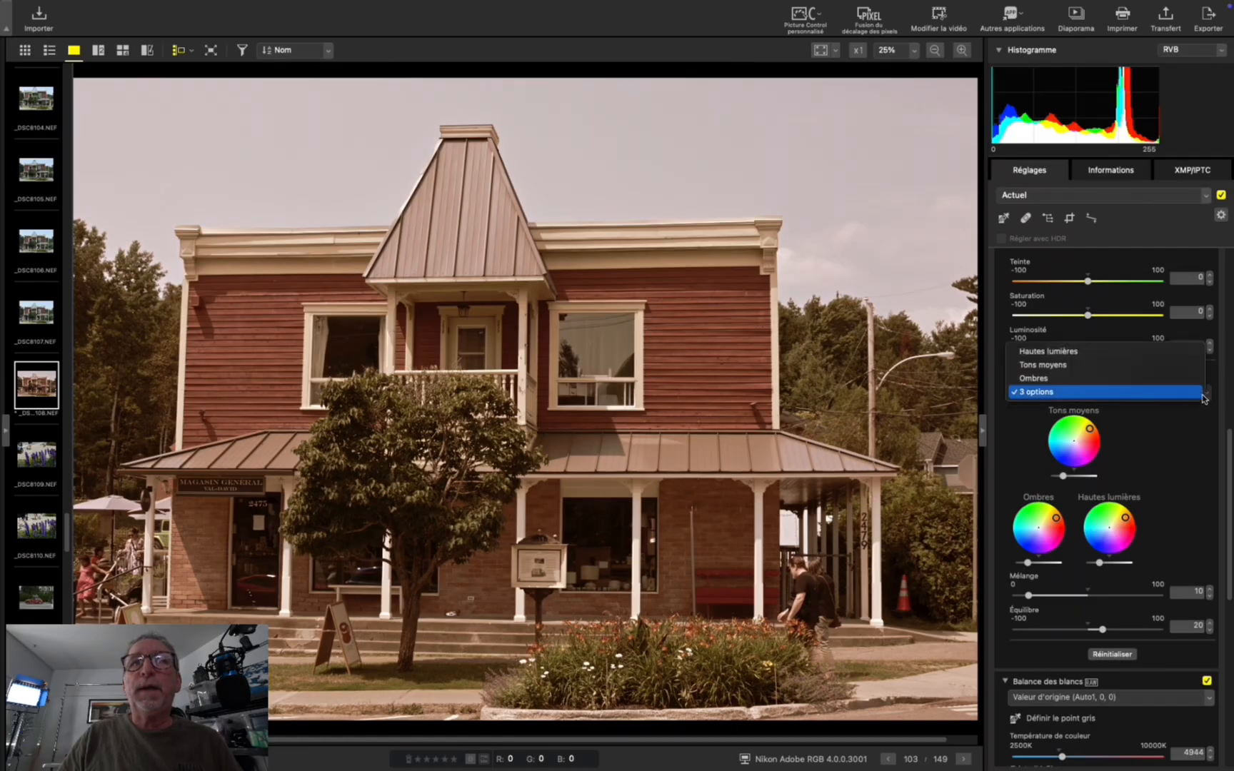
left_click(1148, 351)
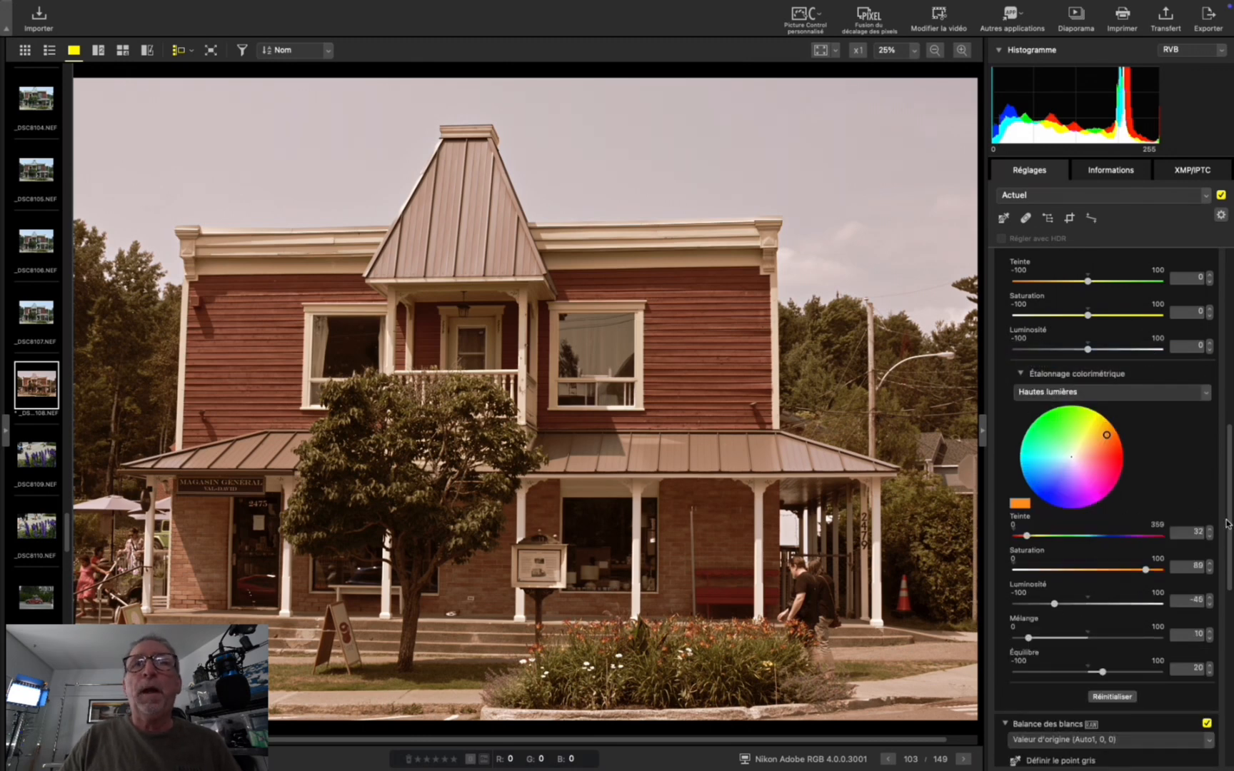
scroll(1229, 518, "down", 1)
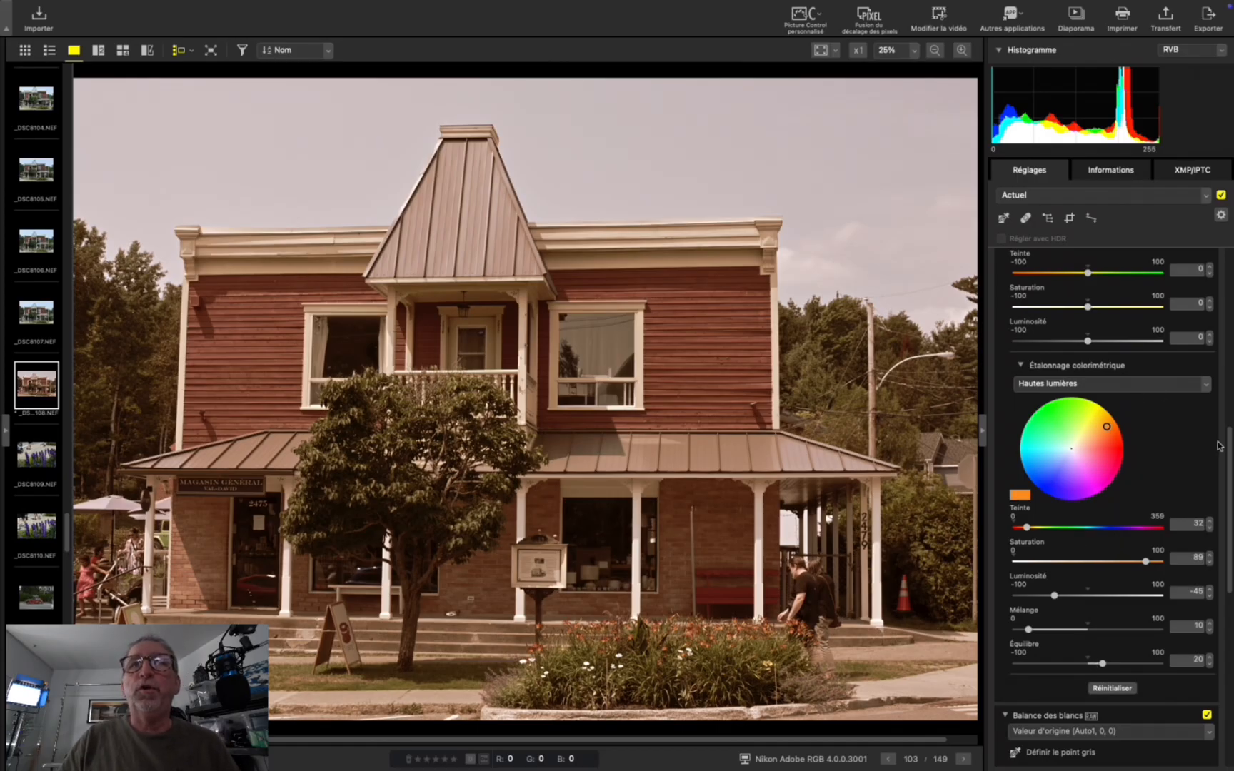
mouse_move(1107, 427)
left_mouse_down()
mouse_move(1083, 450)
mouse_move(1055, 420)
mouse_move(1071, 450)
mouse_move(1047, 414)
mouse_move(1106, 427)
left_mouse_up()
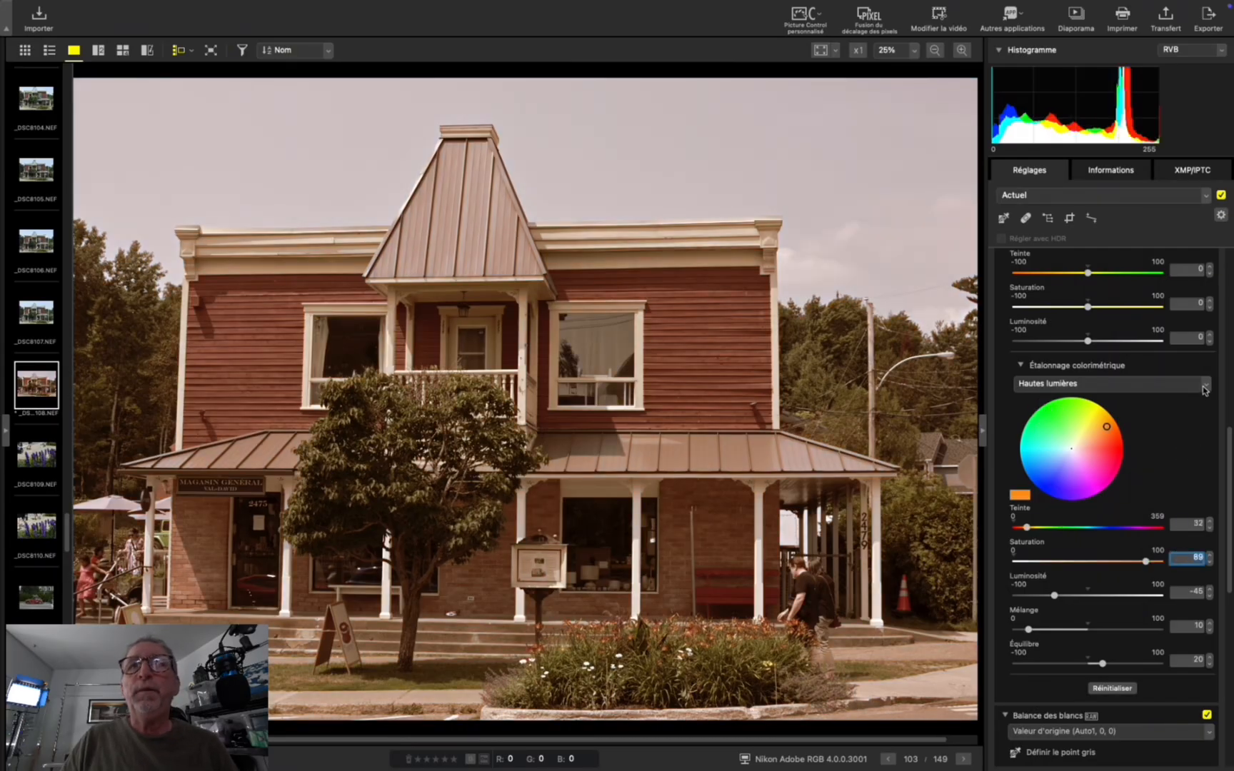
Display the Tons moyens and Ombres colour grading settings in turn to examine their values
left_click(1205, 388)
left_click(1169, 402)
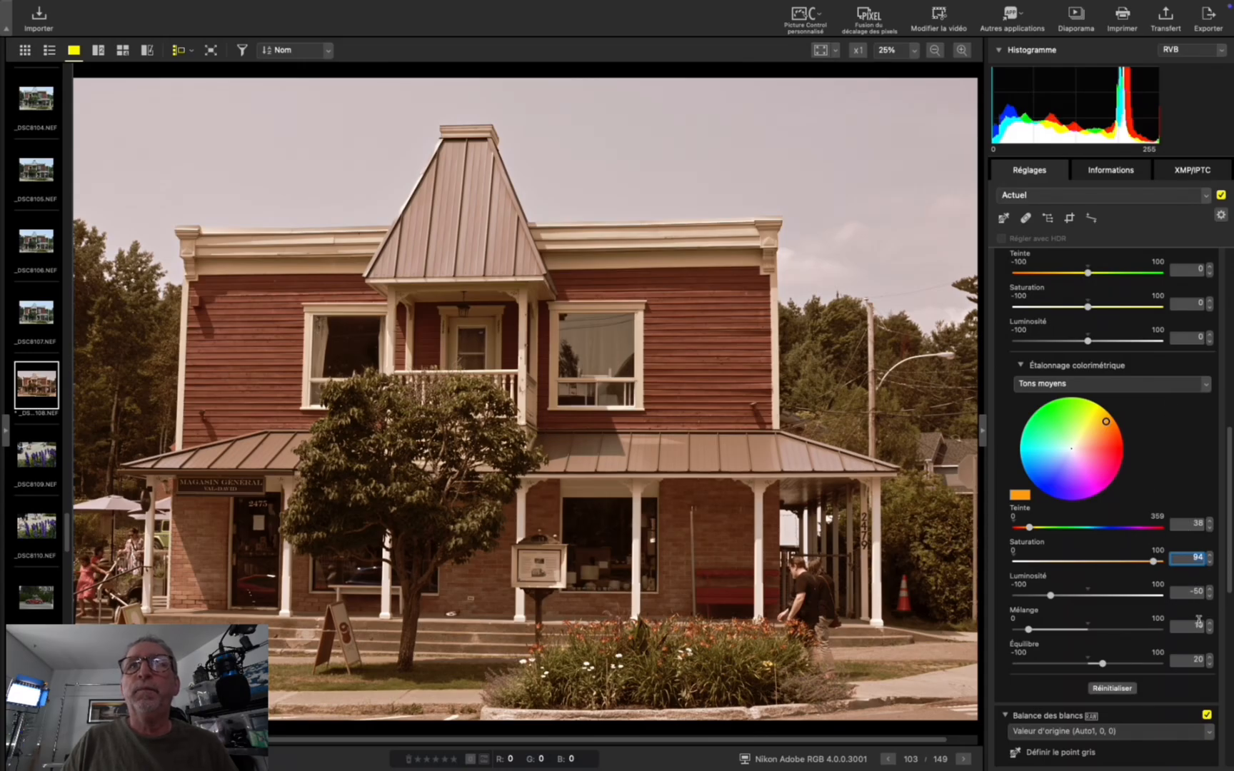
left_click(1146, 389)
left_click(1136, 397)
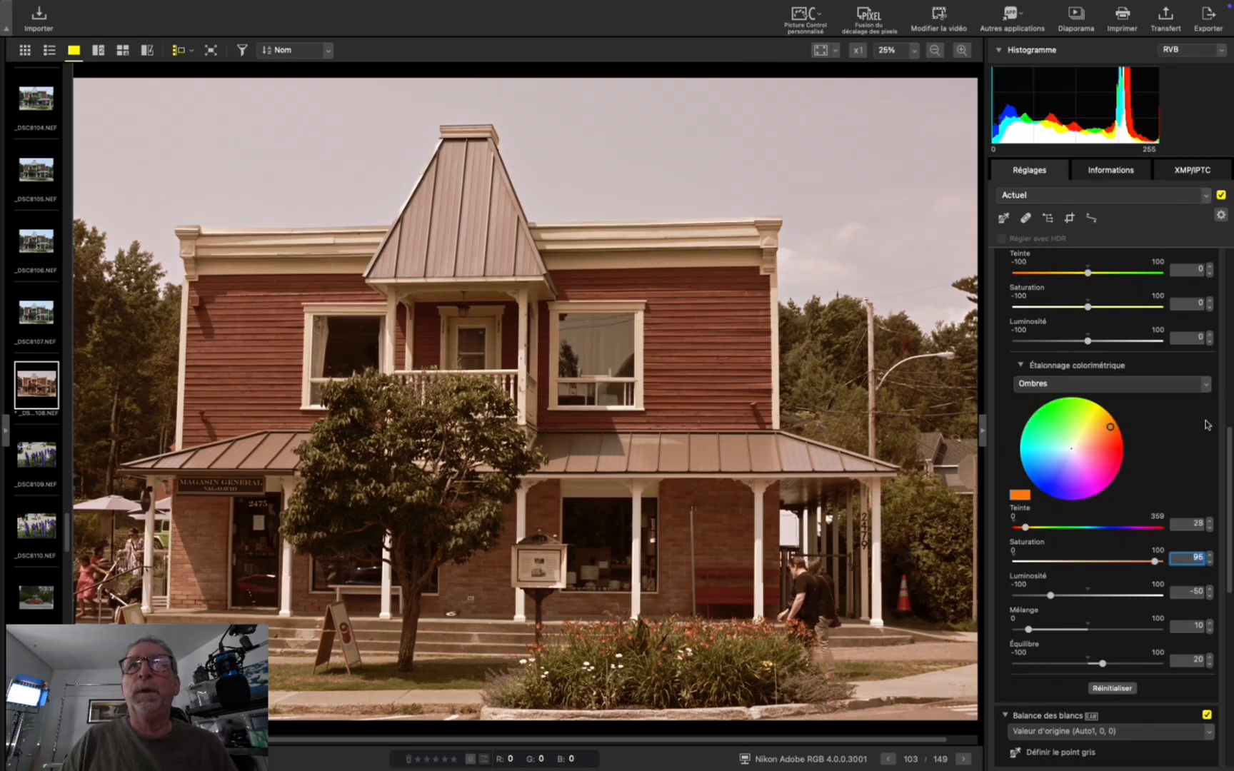
Turn all the photo's adjustments off and back on to compare the original with the toned version
left_click(1222, 195)
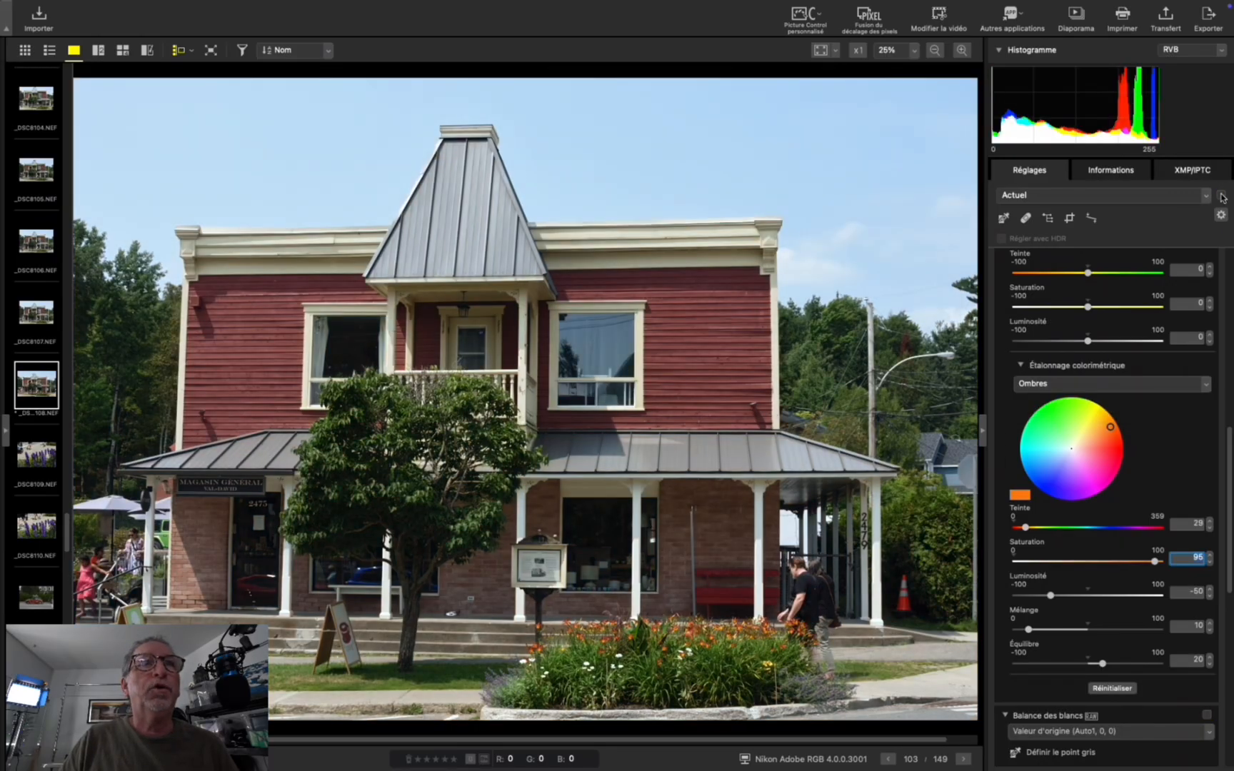
left_click(1222, 196)
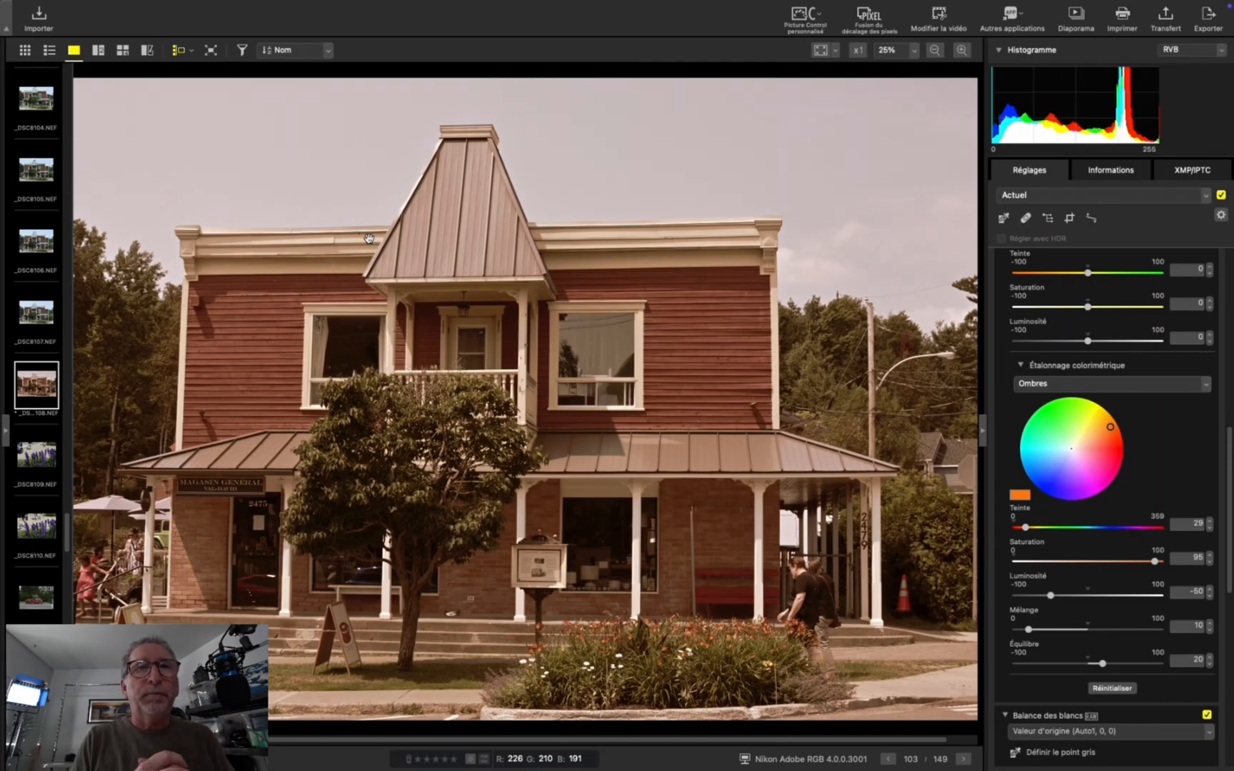
Apply the Creative Picture Control [13] Sépia to the store photo
scroll(1160, 332, "up", 15)
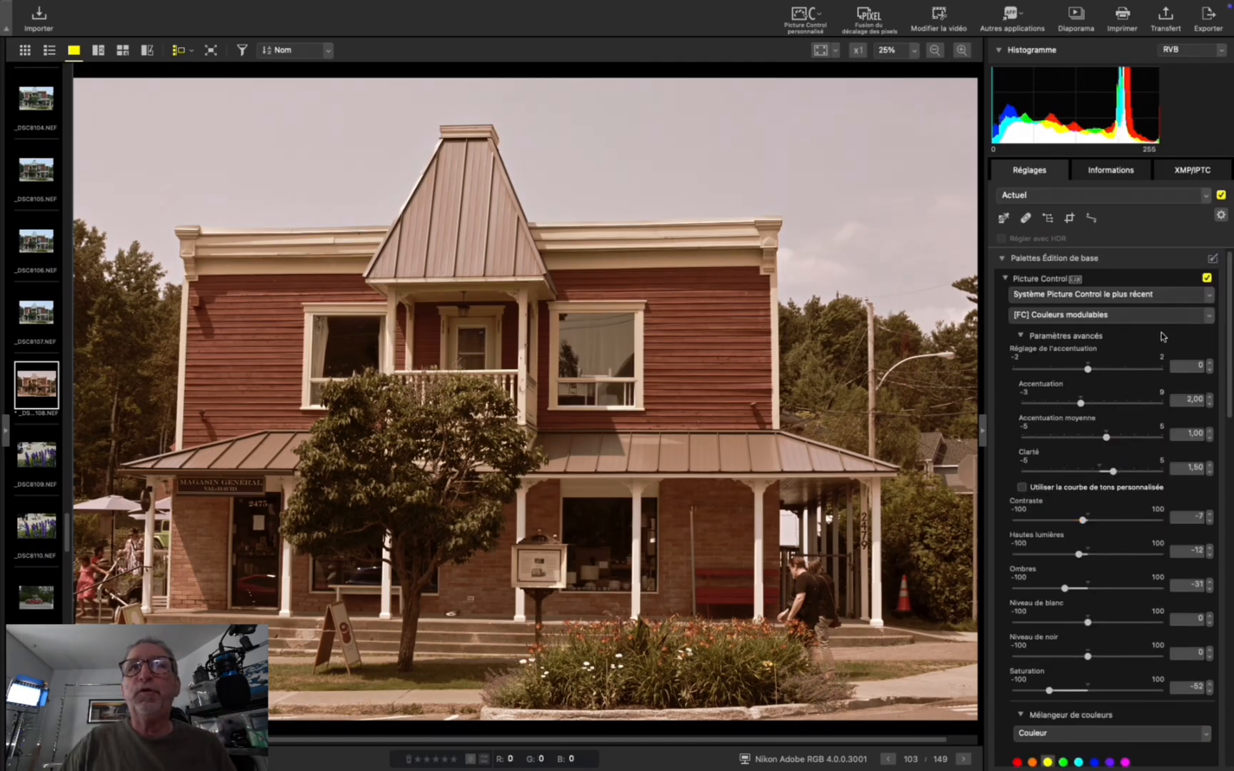
left_click(1209, 316)
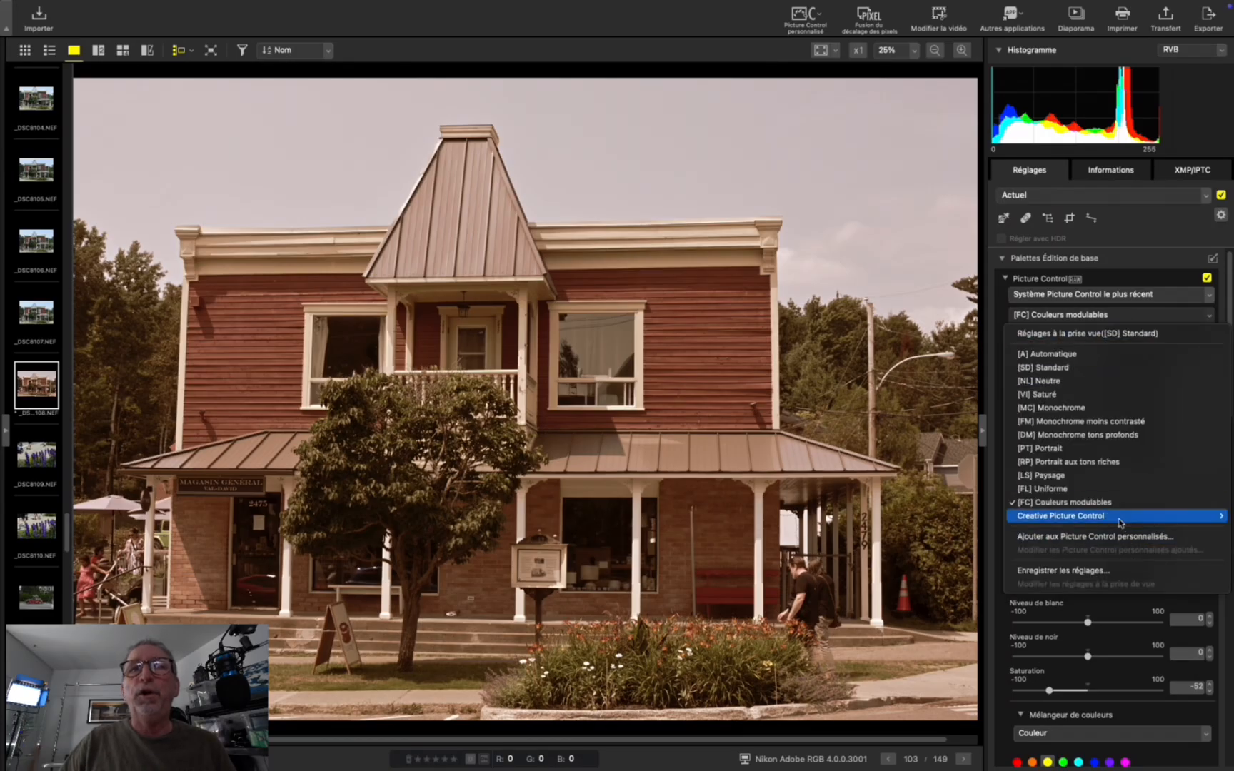
mouse_move(1120, 522)
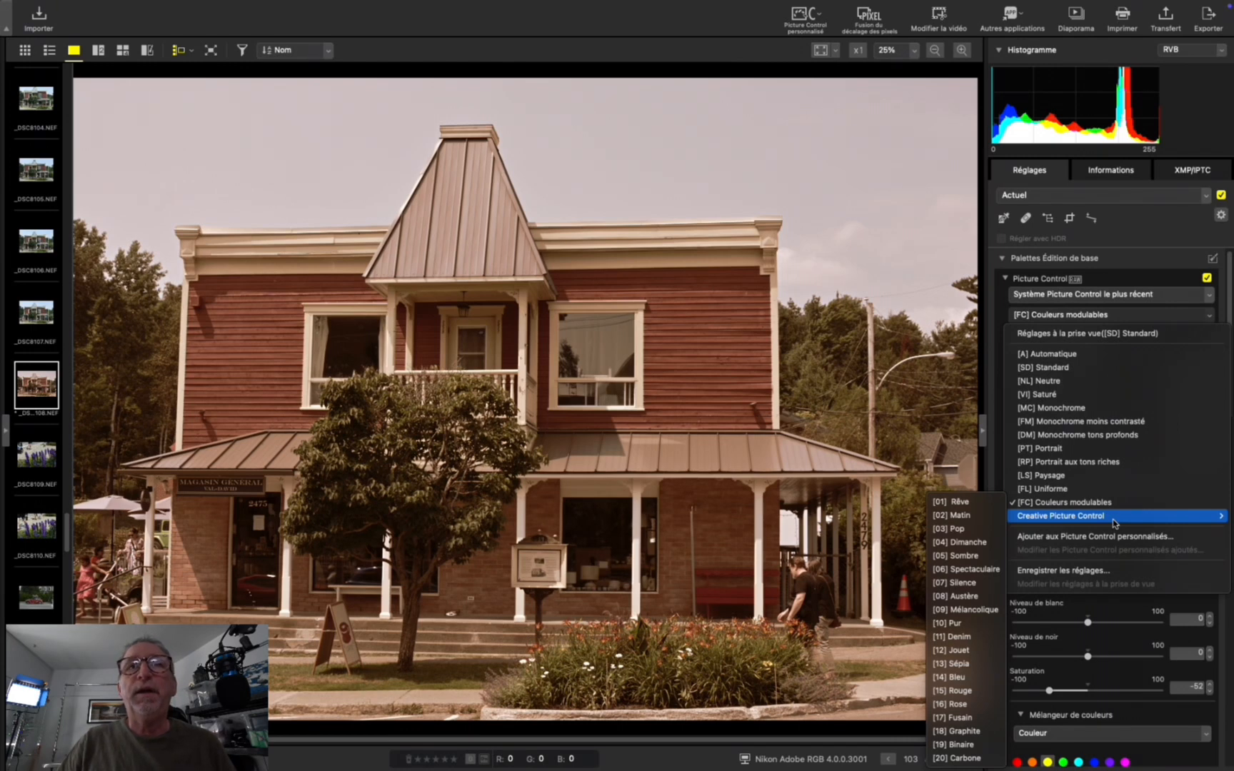
left_click(973, 665)
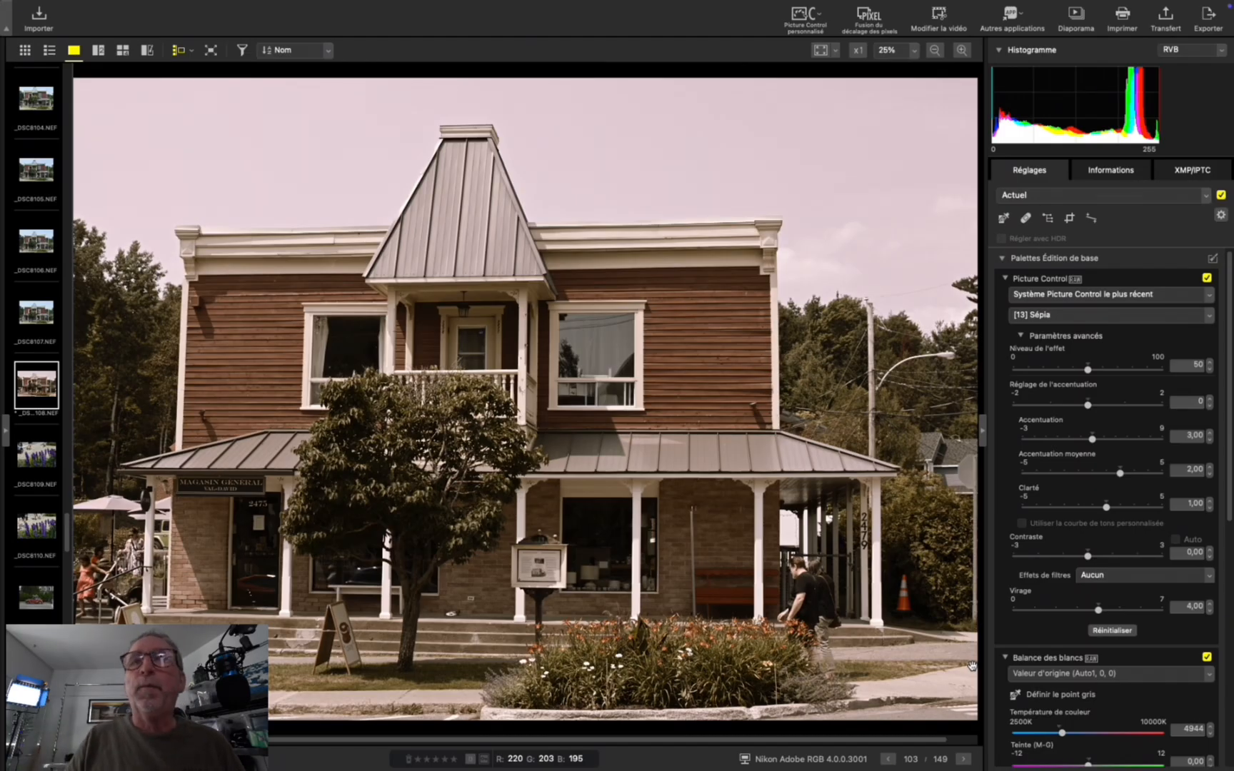
Set the Picture Control back to [FC] Couleurs modulables and check the import and export options for custom Picture Controls
left_click(1110, 314)
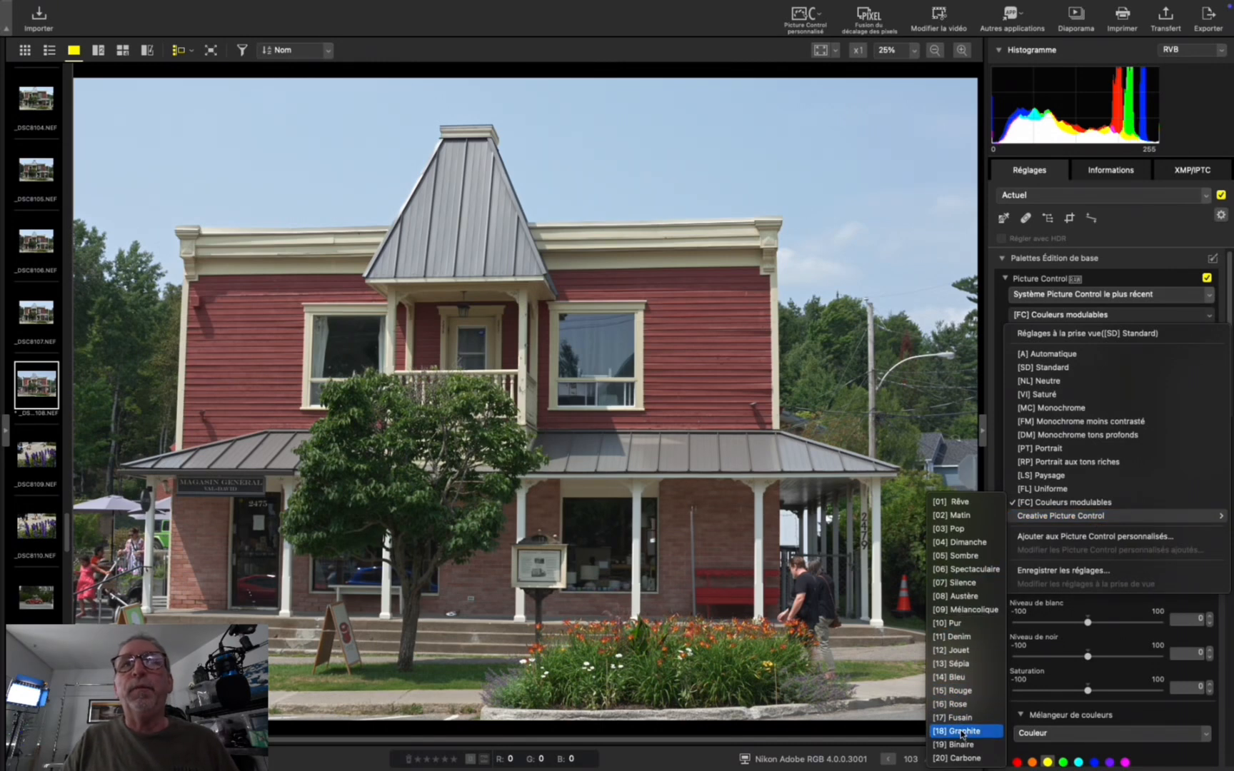
left_click(800, 15)
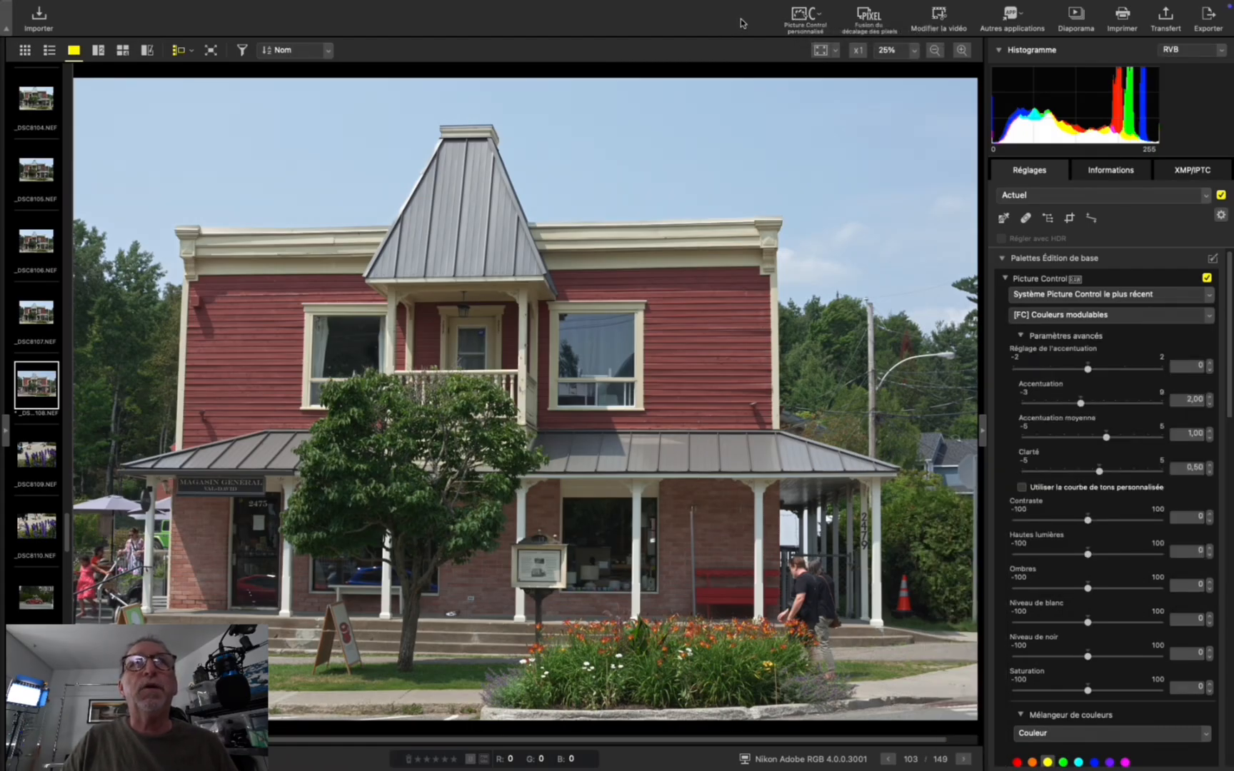
left_click(796, 17)
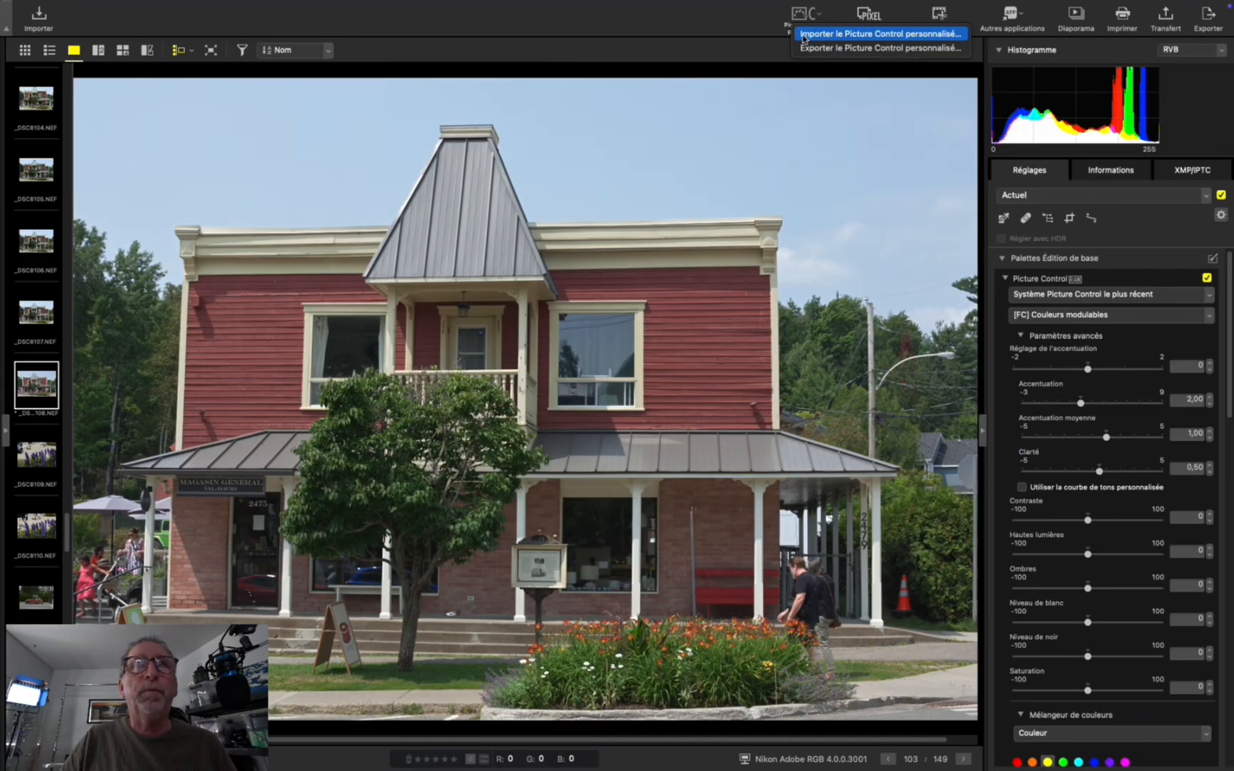
left_click(711, 28)
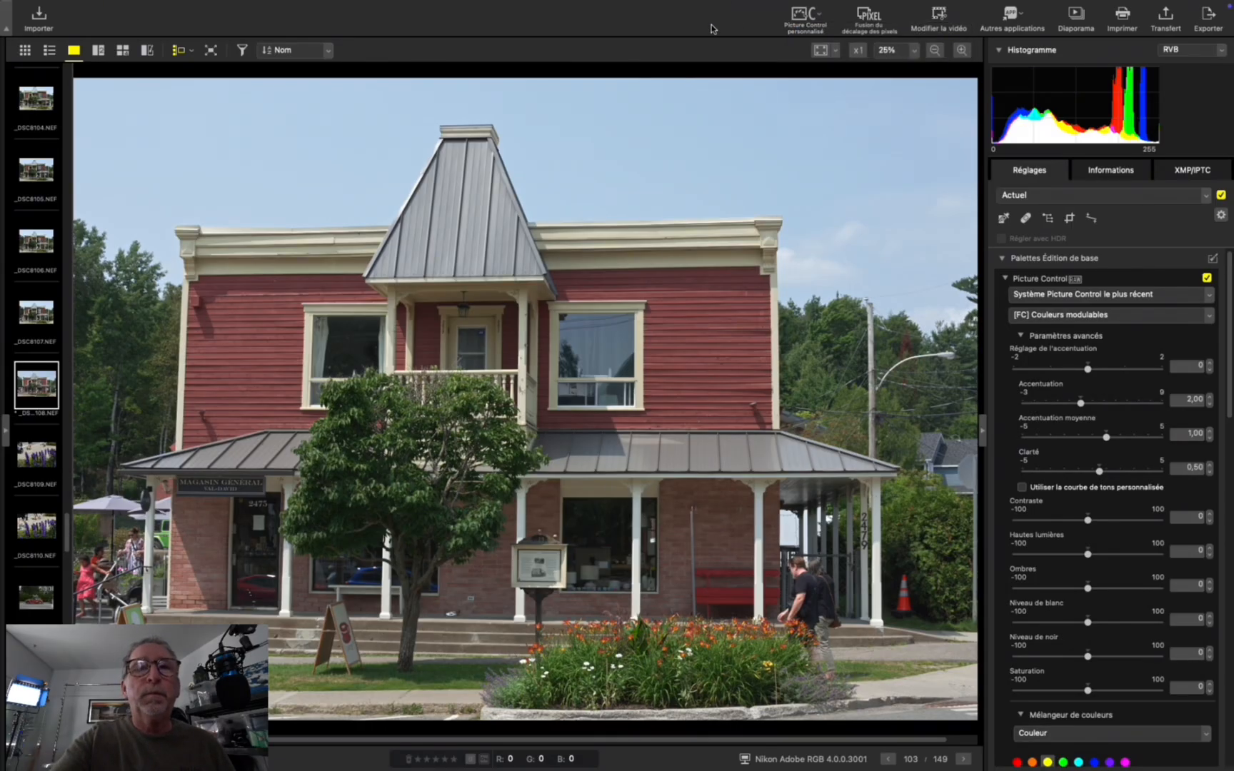